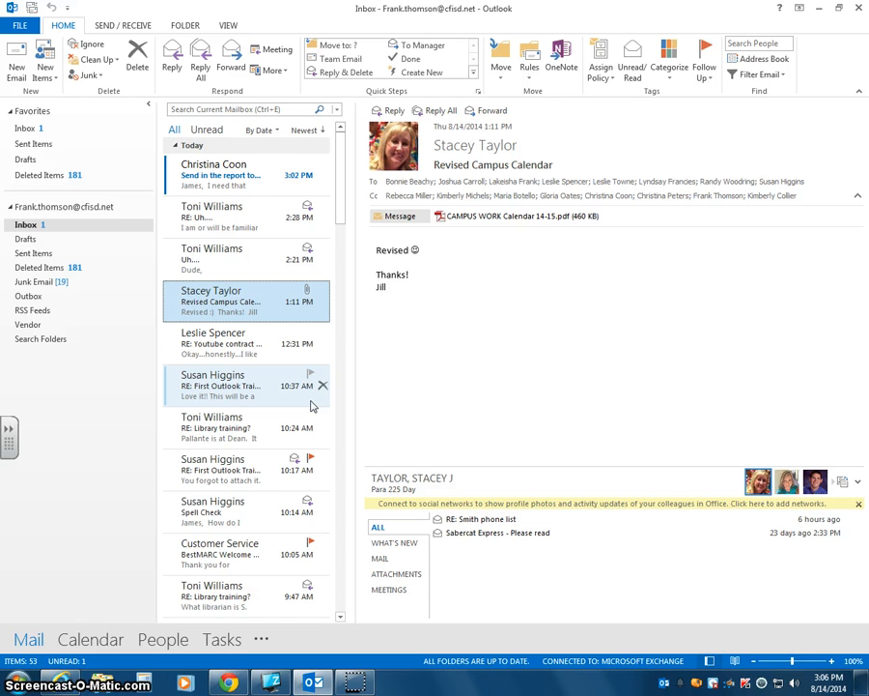
Step: Flag the "Send in the report today" email for follow-up from the inbox list and mark it complete
{"action": "double_click", "coordinate": [268, 183]}
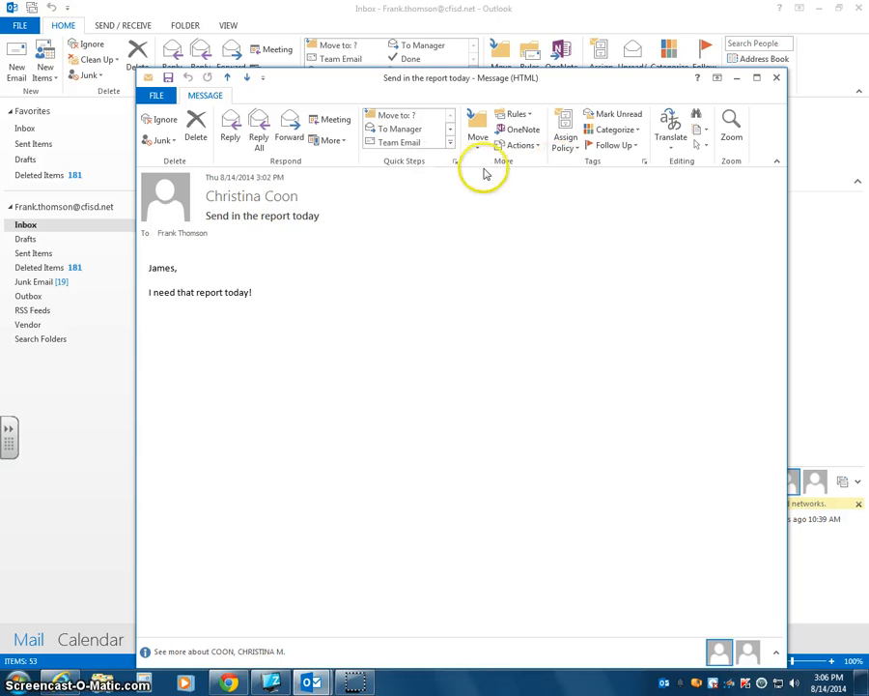
{"action": "left_click", "coordinate": [615, 147]}
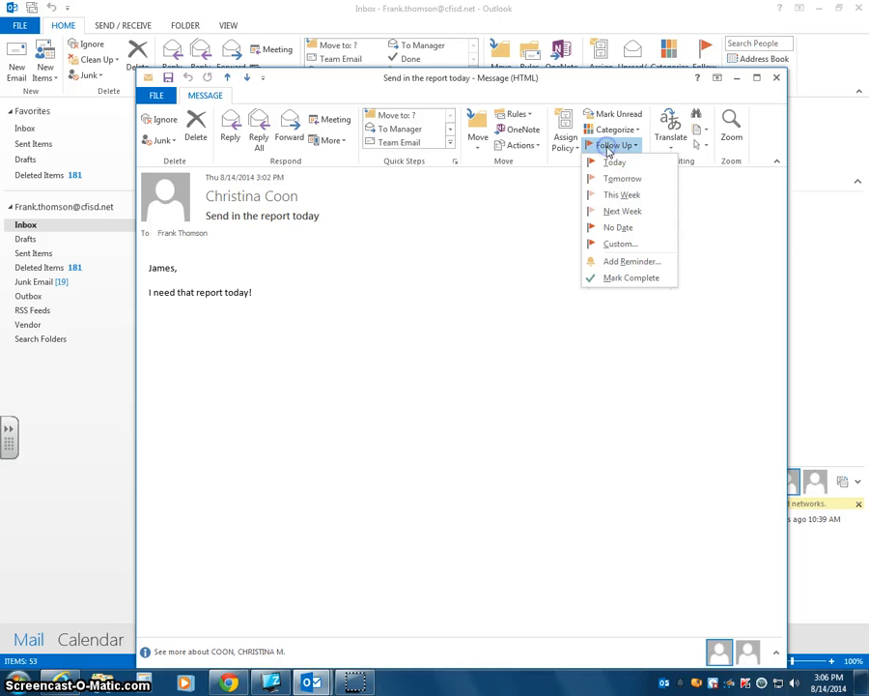
{"action": "left_click", "coordinate": [776, 78]}
{"action": "left_click", "coordinate": [310, 164]}
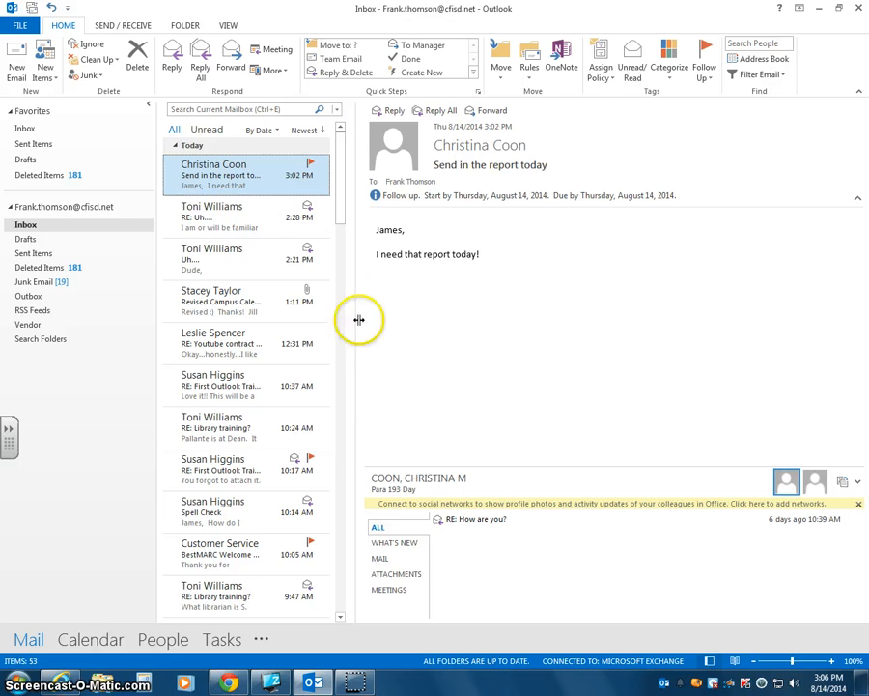
{"action": "left_click", "coordinate": [310, 166]}
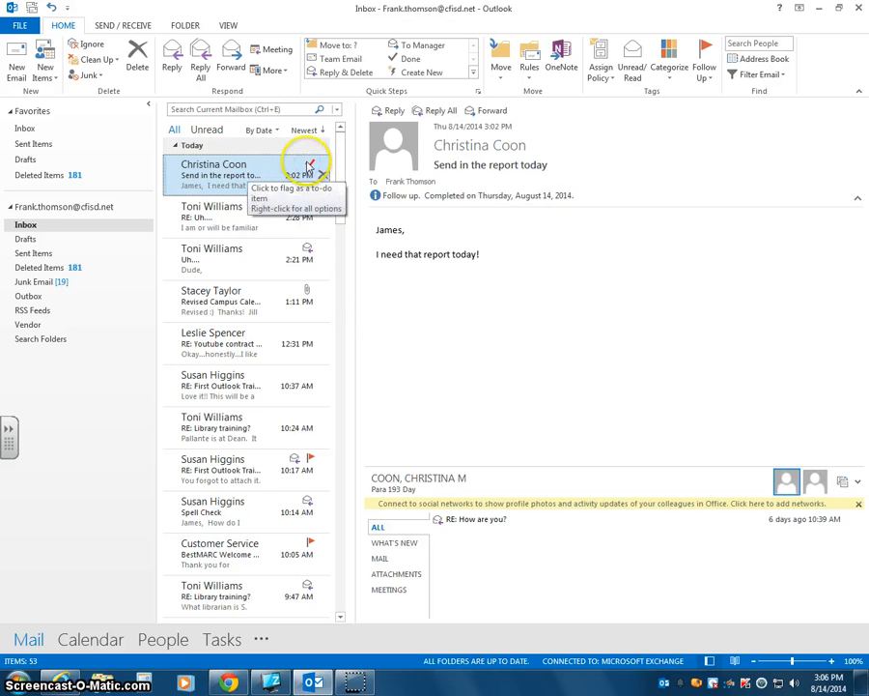
Step: Clear the follow-up flag from the "Send in the report today" email
{"action": "double_click", "coordinate": [315, 170]}
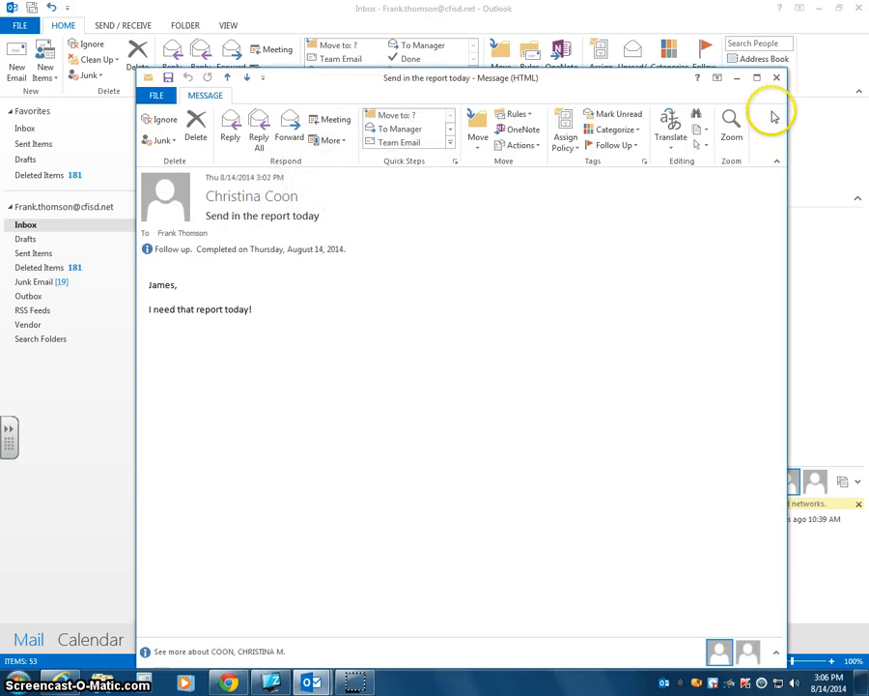
{"action": "left_click", "coordinate": [776, 81]}
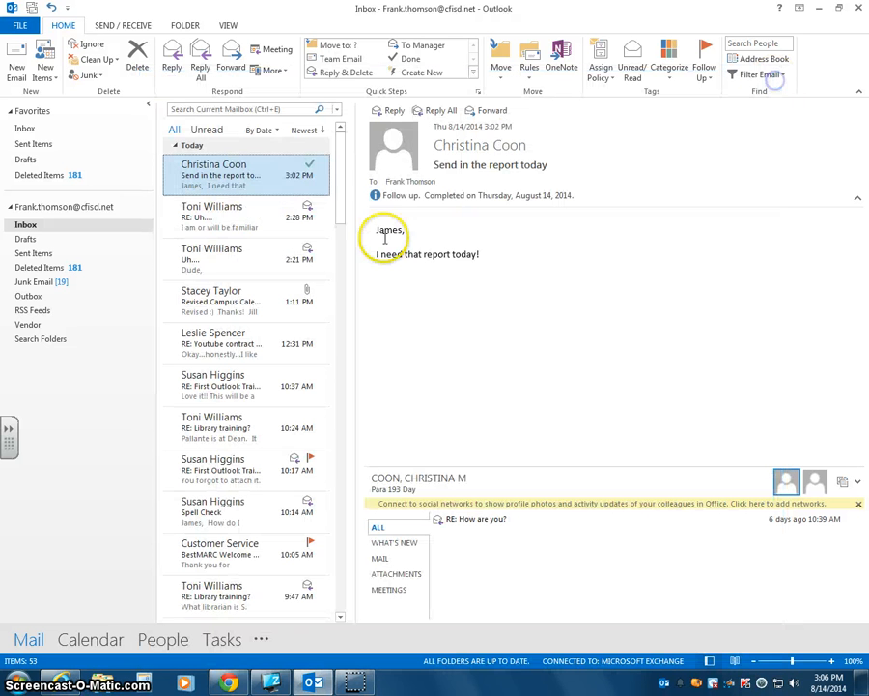
{"action": "right_click", "coordinate": [311, 167]}
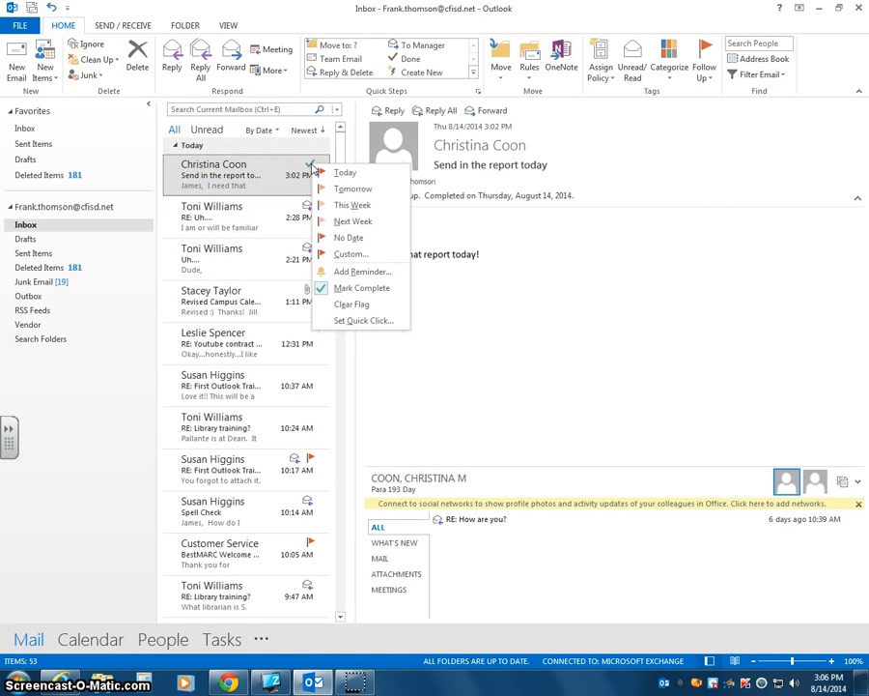
{"action": "left_click", "coordinate": [352, 304]}
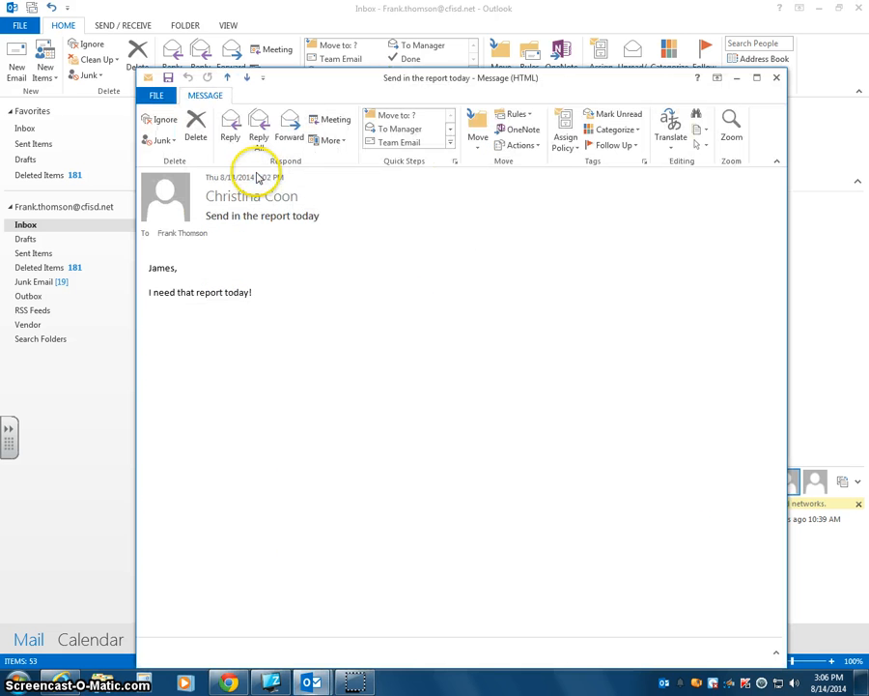
Step: Set a follow-up flag for Today on the open "Send in the report today" message and close it
{"action": "left_click", "coordinate": [629, 147]}
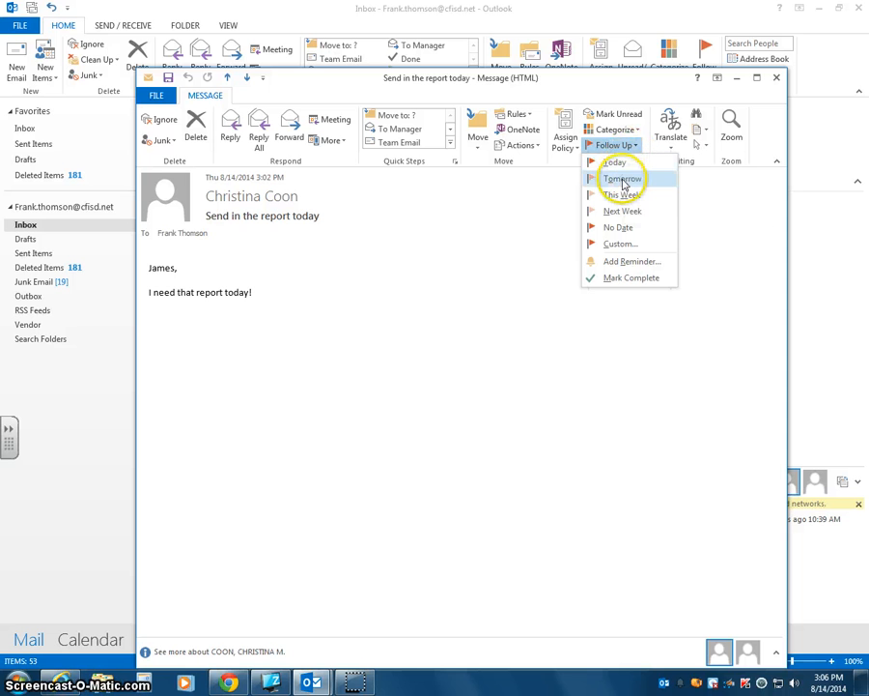
{"action": "left_click", "coordinate": [610, 162]}
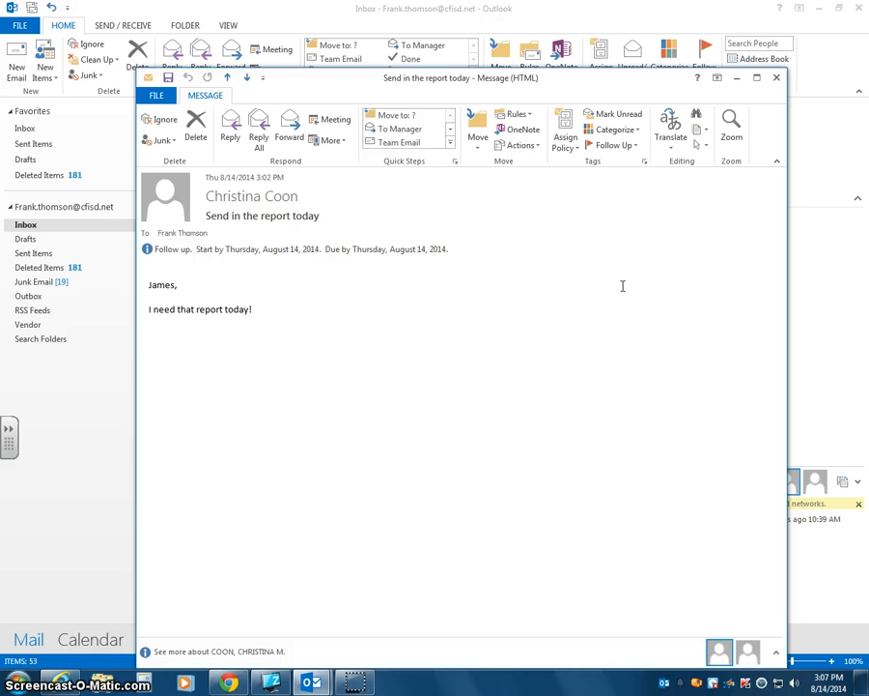
{"action": "left_click", "coordinate": [779, 81]}
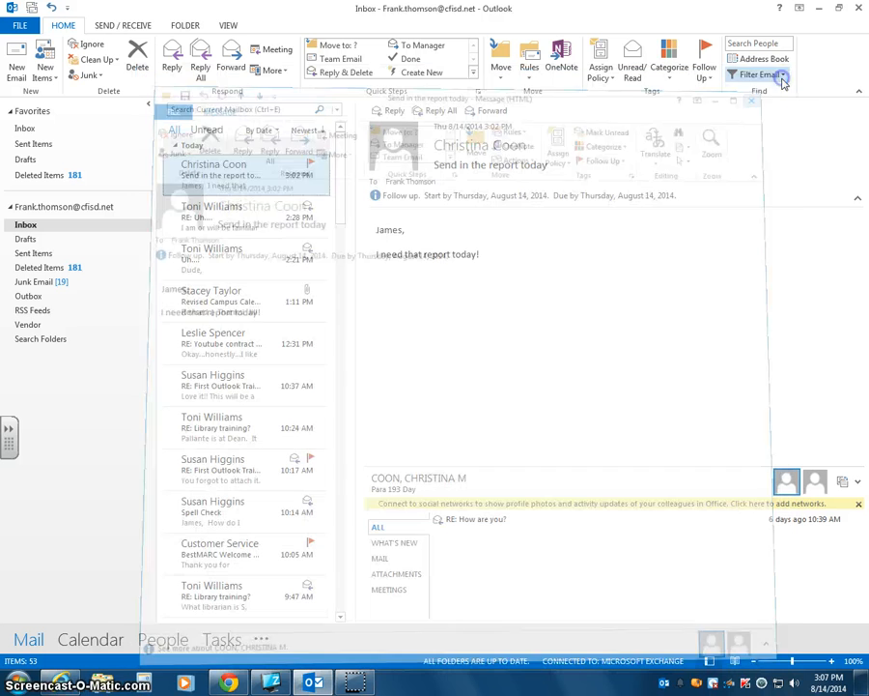
{"action": "left_click", "coordinate": [311, 291]}
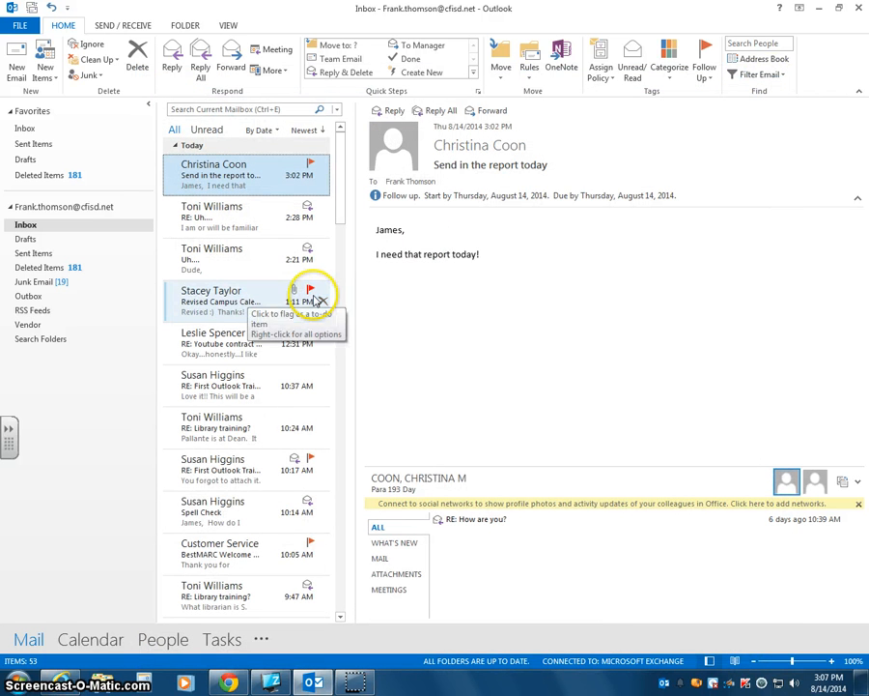
{"action": "left_click", "coordinate": [313, 294]}
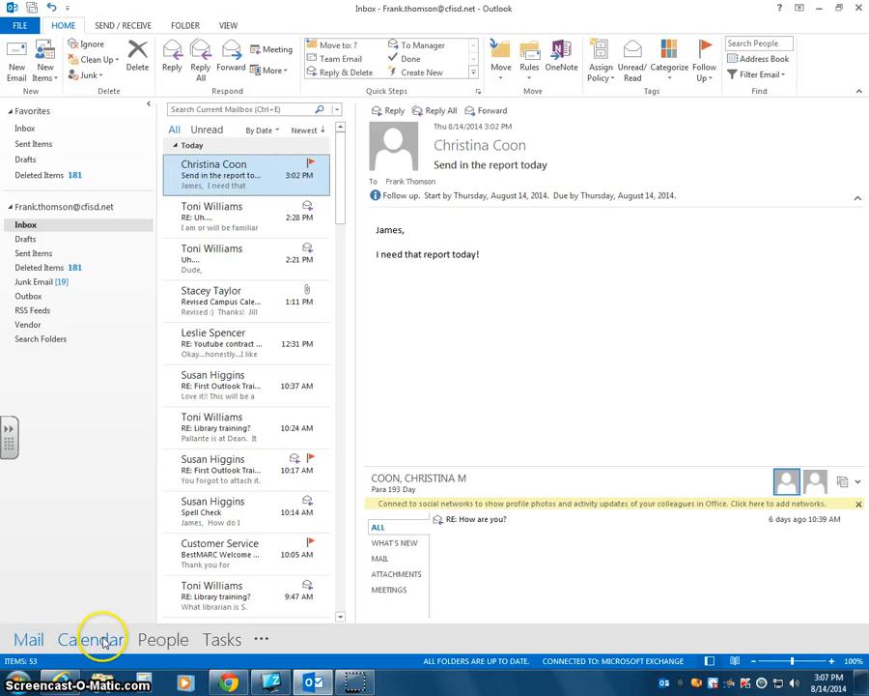
Step: Open the To-Do List and mark the "Send in the report today" item complete
{"action": "left_click", "coordinate": [222, 640]}
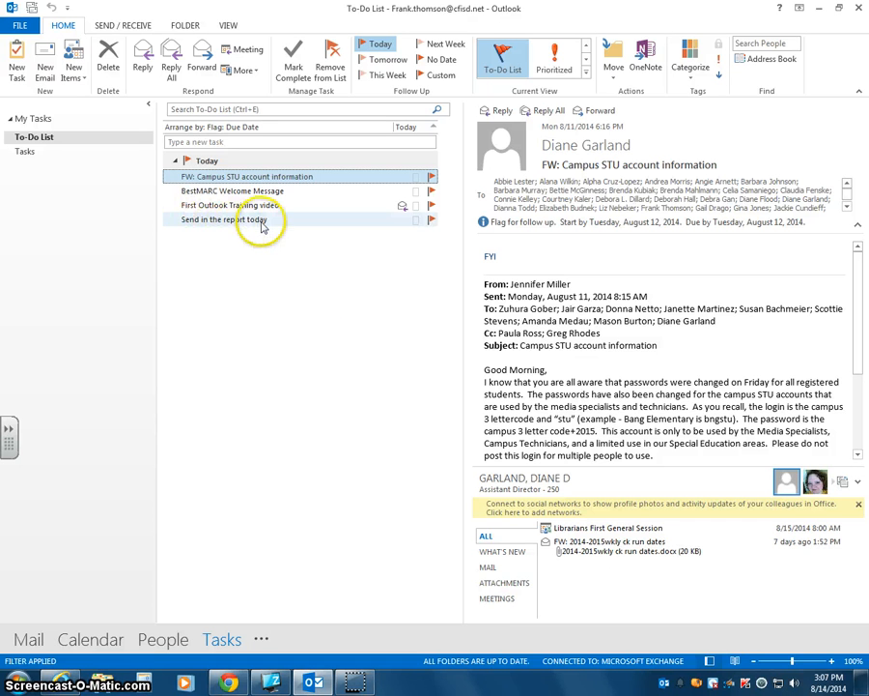
{"action": "mouse_move", "coordinate": [266, 227]}
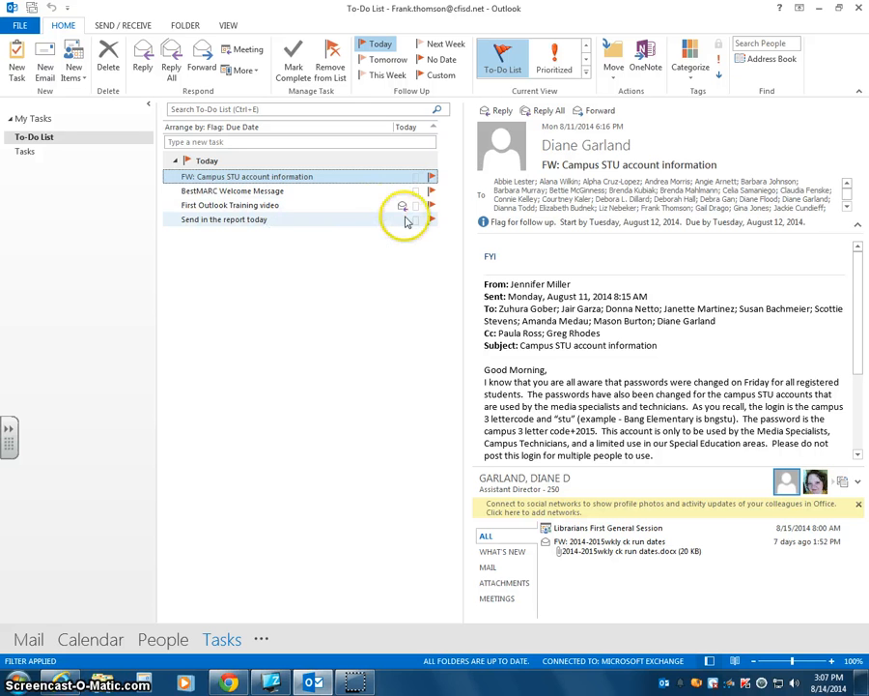
{"action": "mouse_move", "coordinate": [414, 183]}
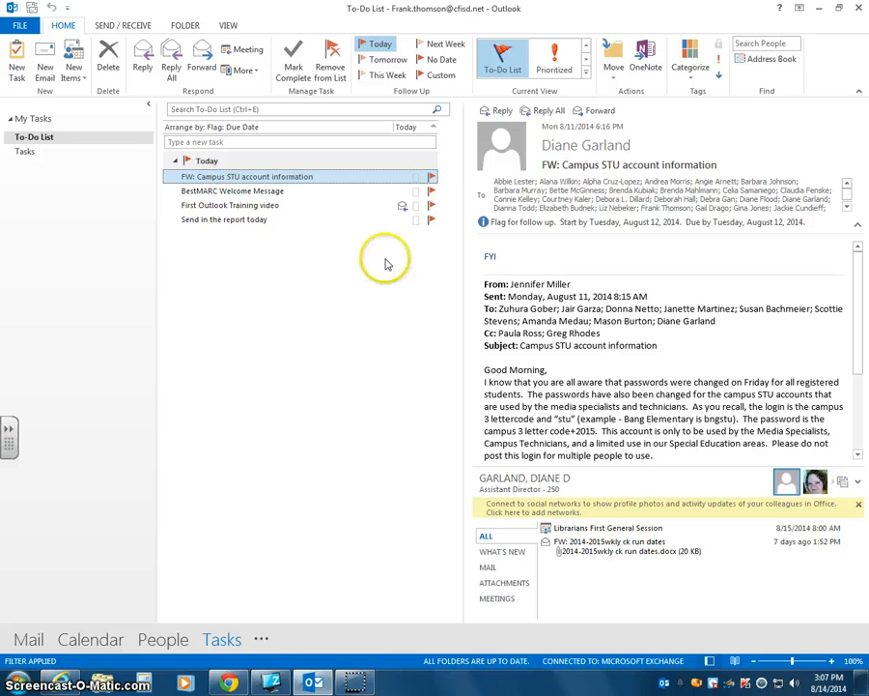
{"action": "left_click", "coordinate": [431, 222]}
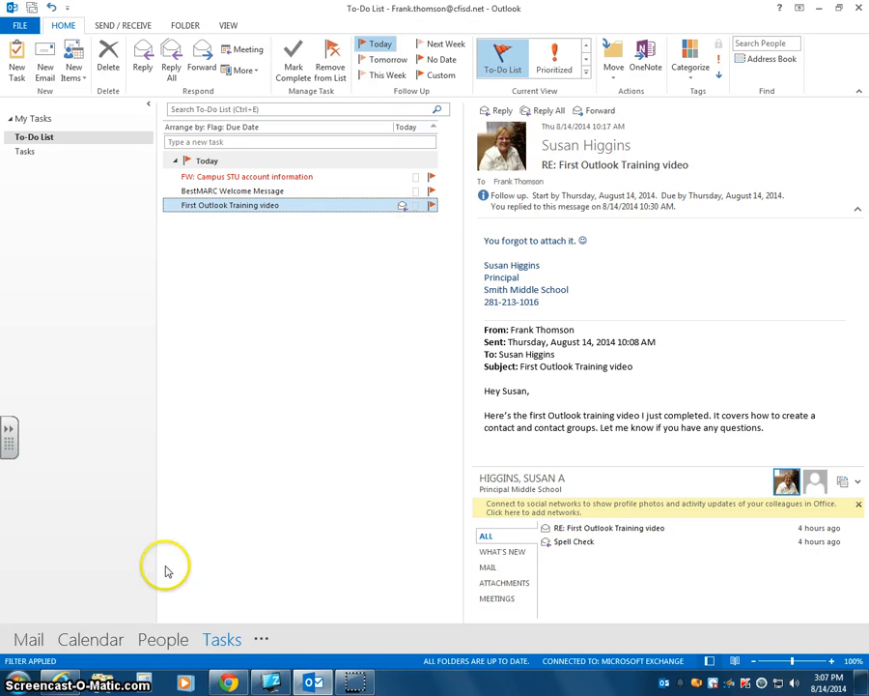
Step: View the Tasks folder and return to the To-Do List
{"action": "mouse_move", "coordinate": [354, 680]}
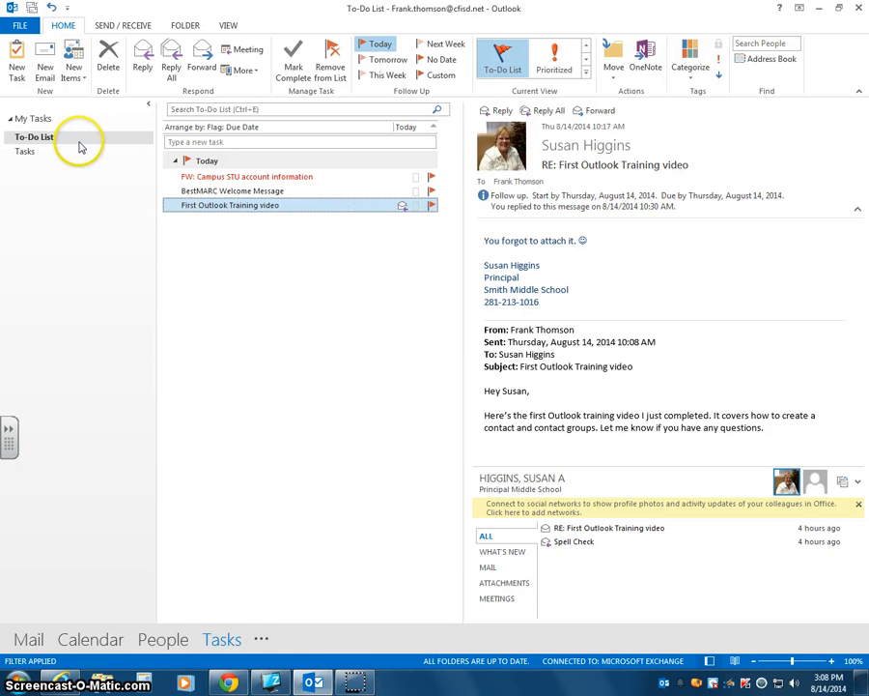
{"action": "left_click", "coordinate": [49, 152]}
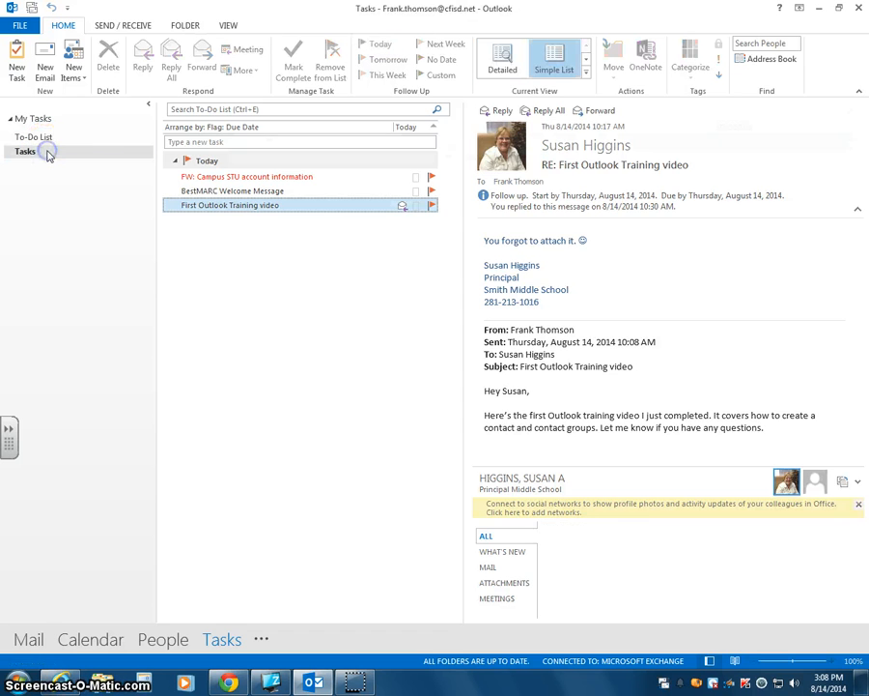
{"action": "left_click", "coordinate": [46, 137]}
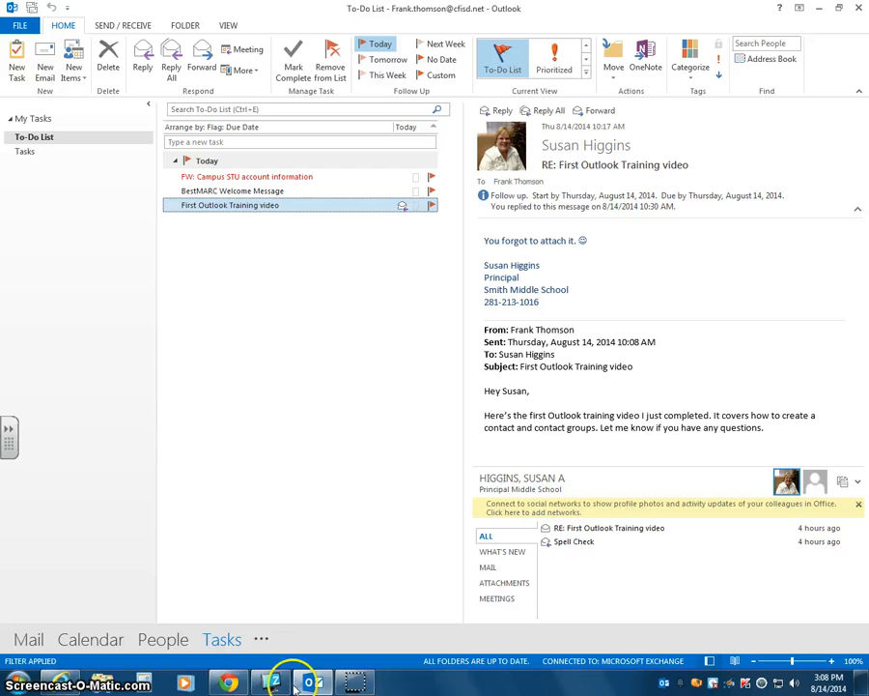
{"action": "mouse_move", "coordinate": [227, 683]}
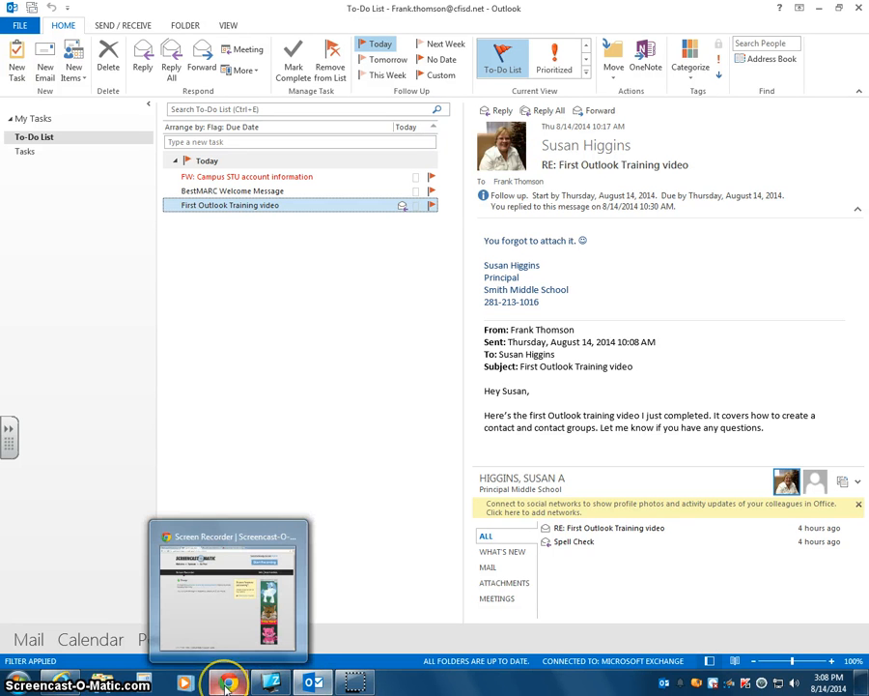
{"action": "mouse_move", "coordinate": [322, 686]}
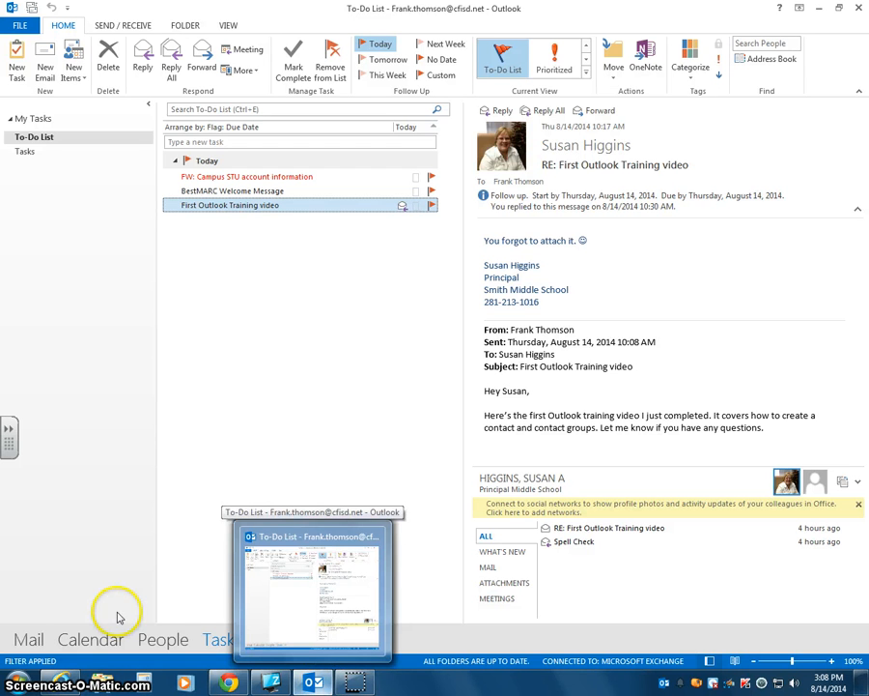
Step: Examine the follow-up status of the "Send in the report today" email in the inbox and check the To-Do List for that item
{"action": "left_click", "coordinate": [26, 639]}
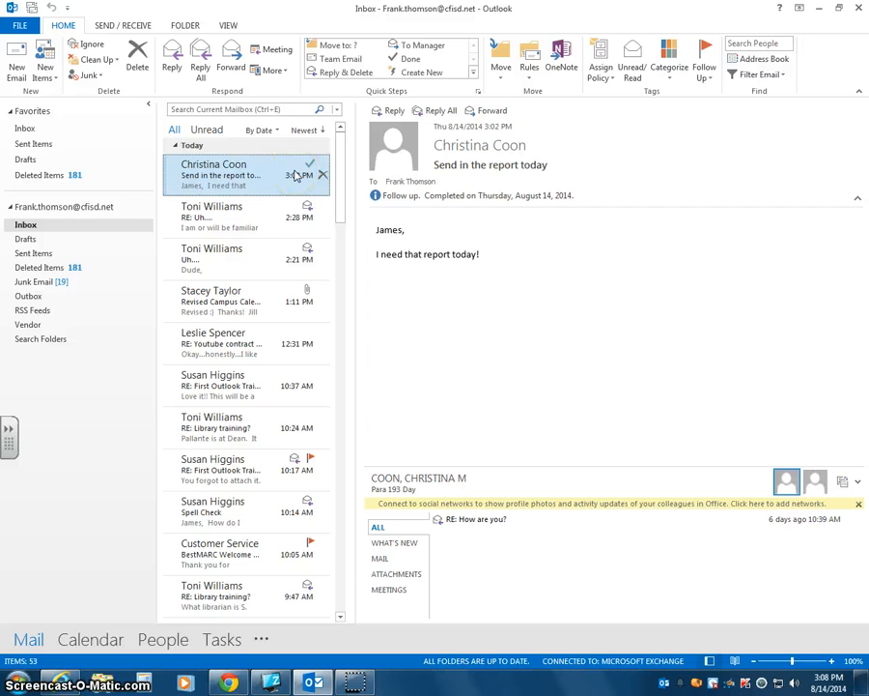
{"action": "left_click", "coordinate": [358, 684]}
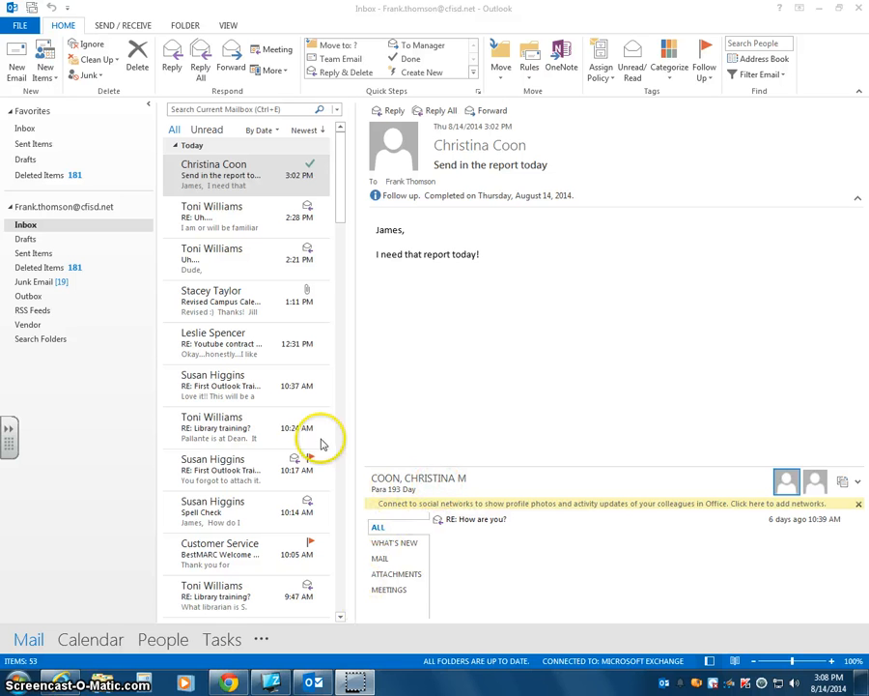
{"action": "left_click", "coordinate": [222, 639]}
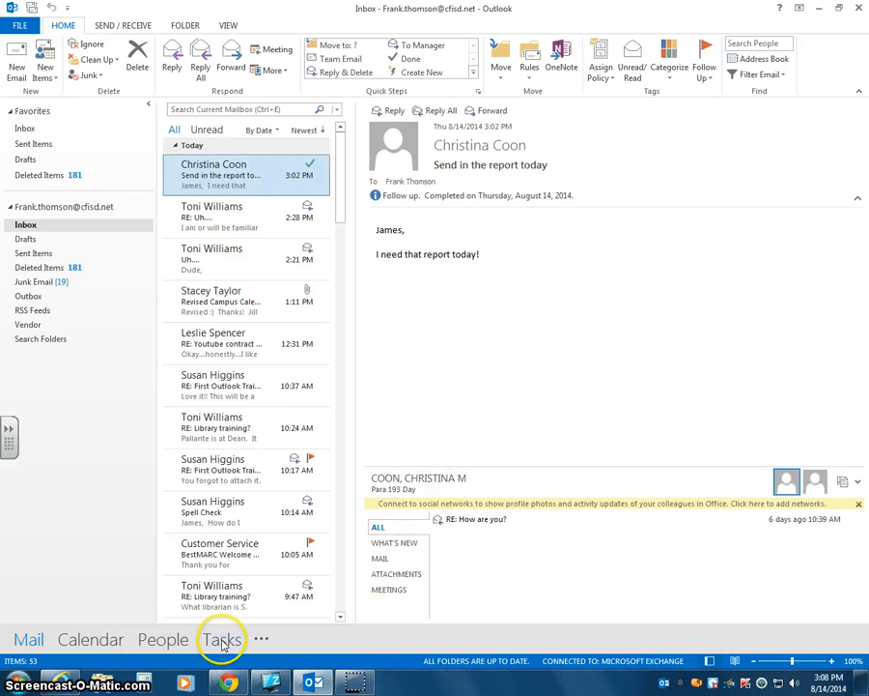
{"action": "left_click", "coordinate": [223, 643]}
{"action": "left_click", "coordinate": [369, 294]}
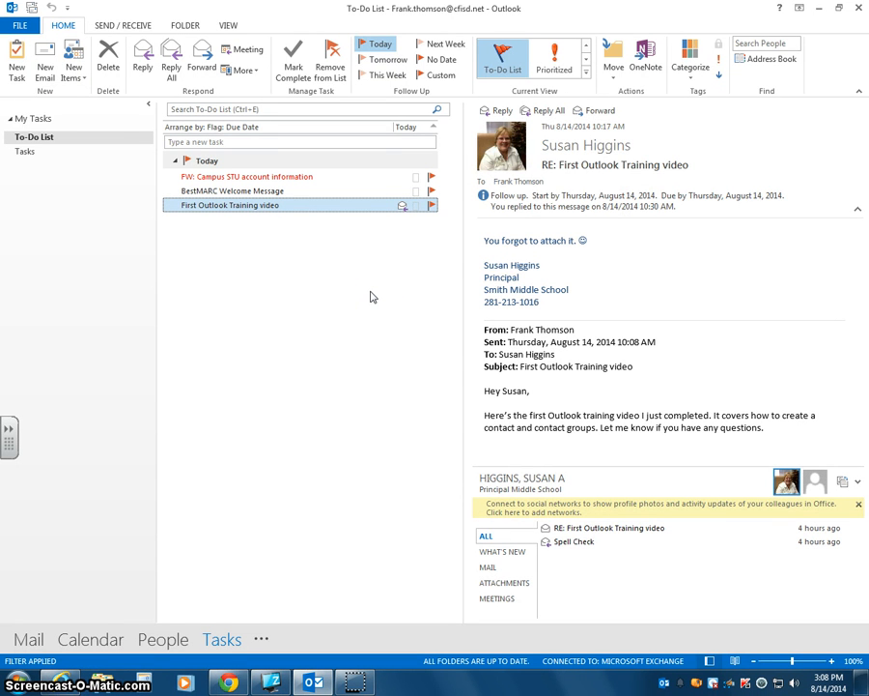
{"action": "left_click", "coordinate": [32, 641]}
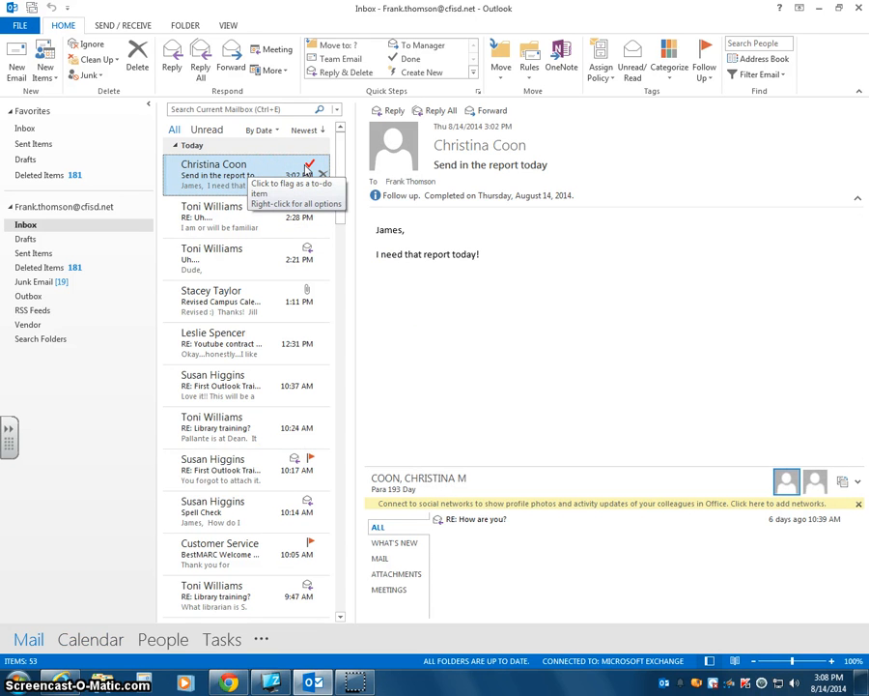
{"action": "double_click", "coordinate": [253, 169]}
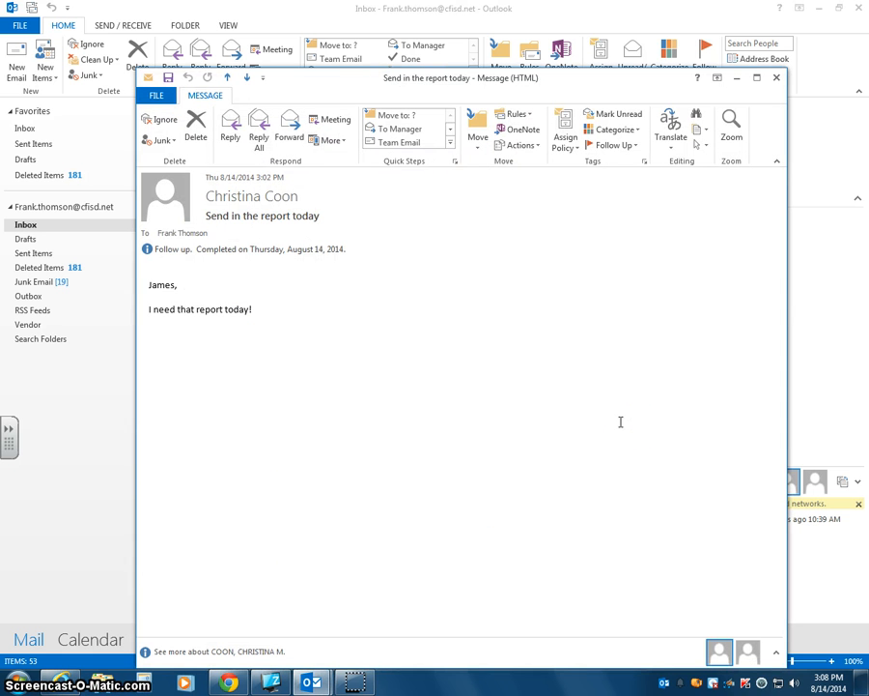
{"action": "left_click", "coordinate": [776, 77]}
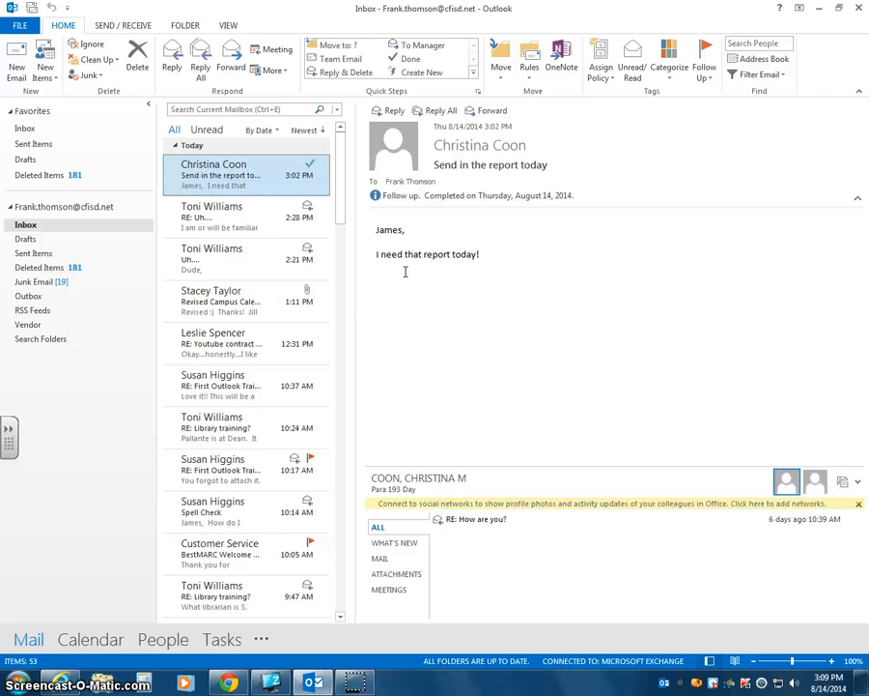
{"action": "left_click", "coordinate": [223, 642]}
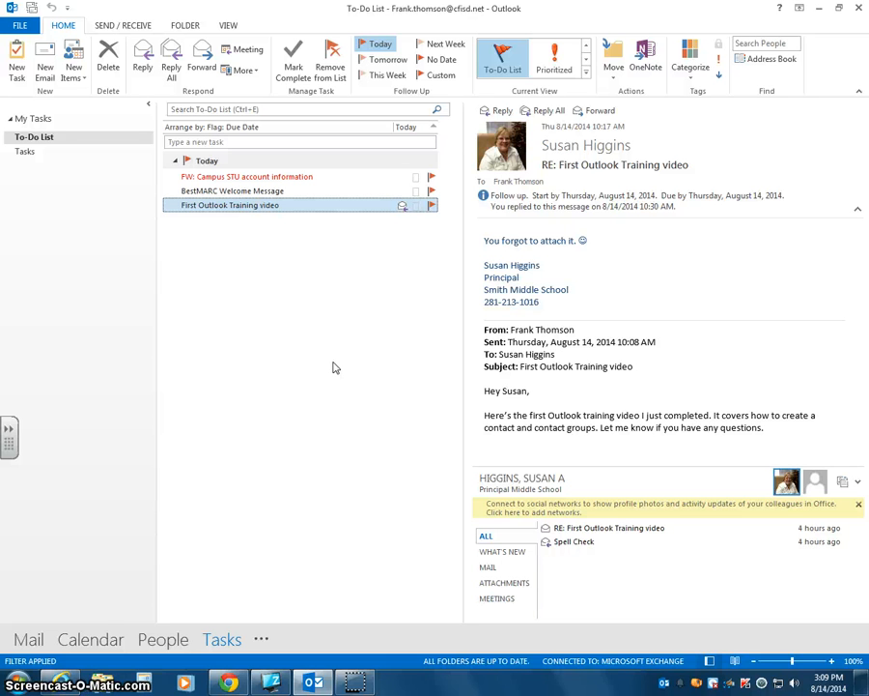
{"action": "left_click", "coordinate": [339, 369]}
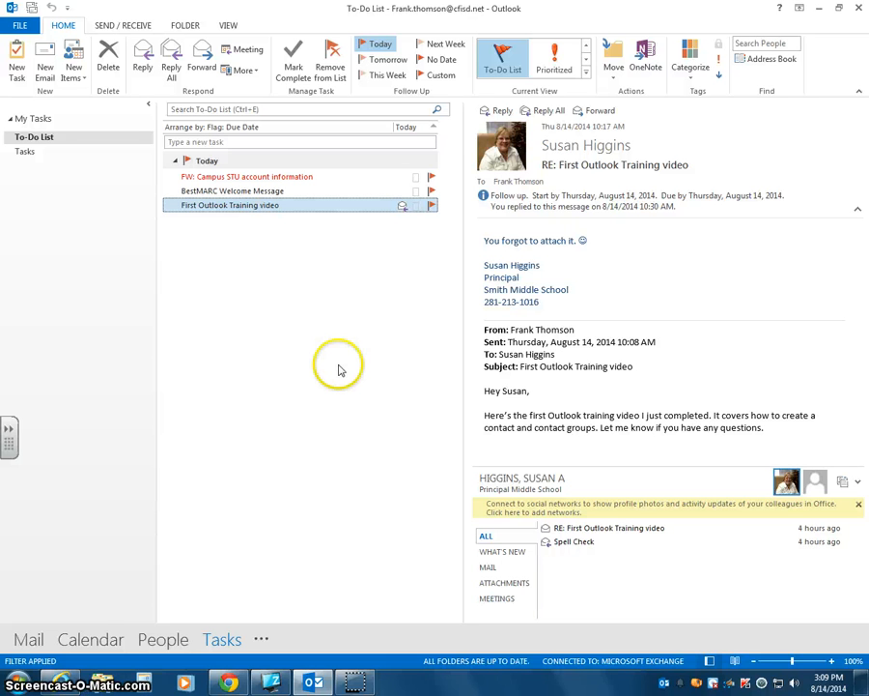
{"action": "left_click", "coordinate": [27, 642]}
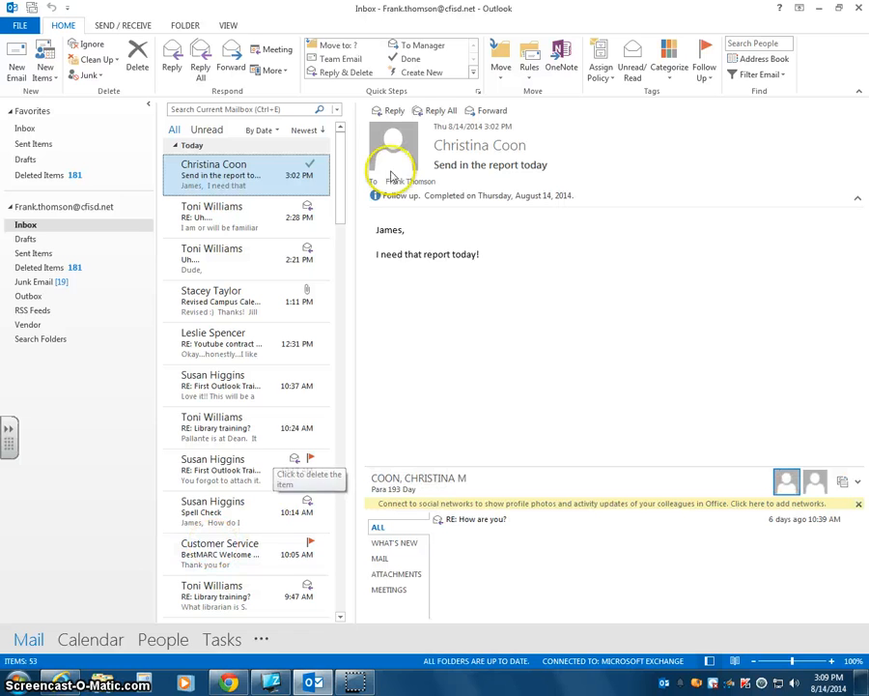
Step: Open the "Send in the report today" message from the inbox and bring up its follow-up reminder settings
{"action": "left_click", "coordinate": [252, 171]}
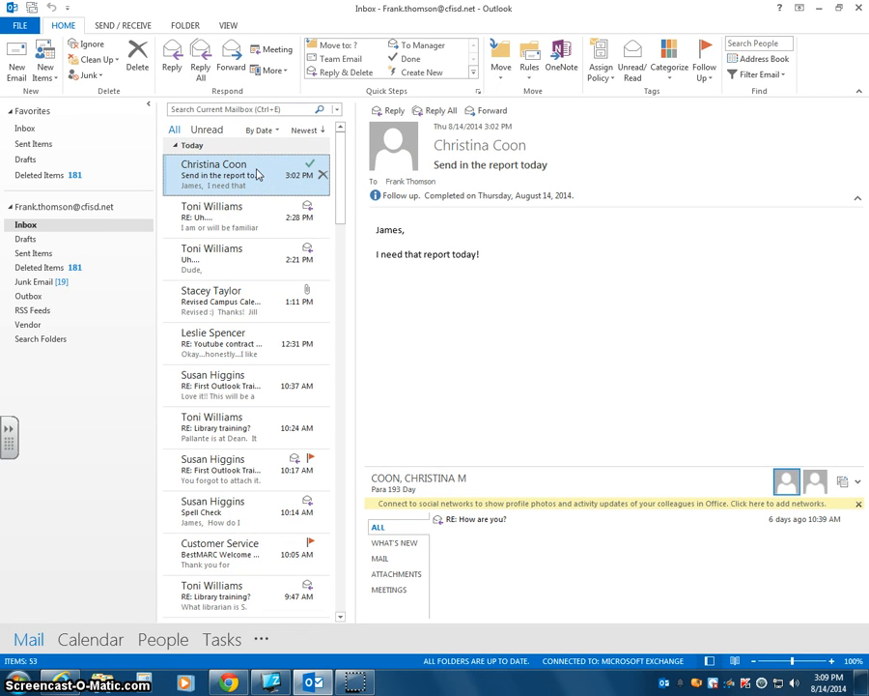
{"action": "double_click", "coordinate": [256, 172]}
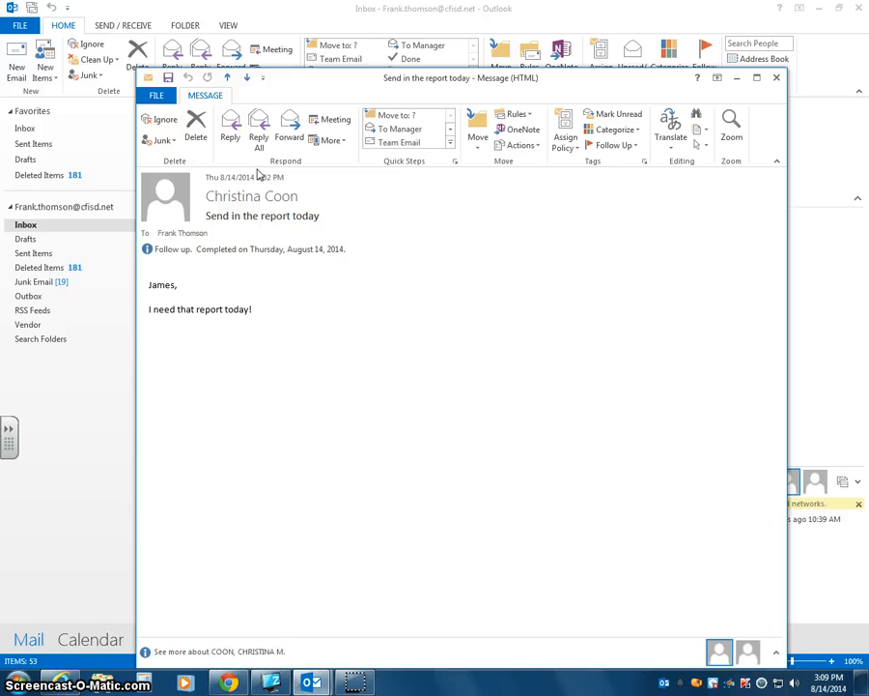
{"action": "left_click", "coordinate": [618, 150]}
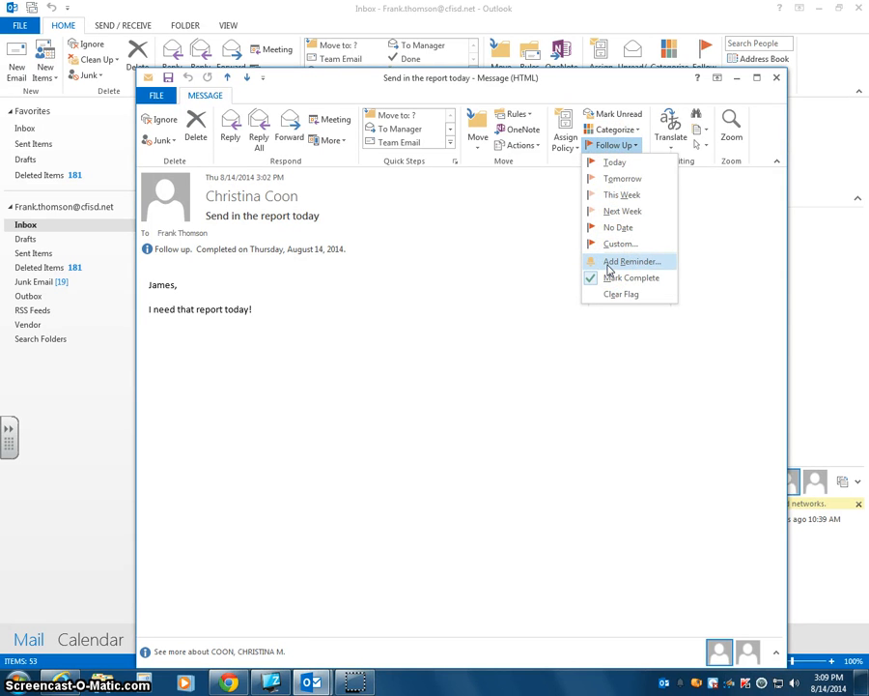
{"action": "left_click", "coordinate": [610, 265]}
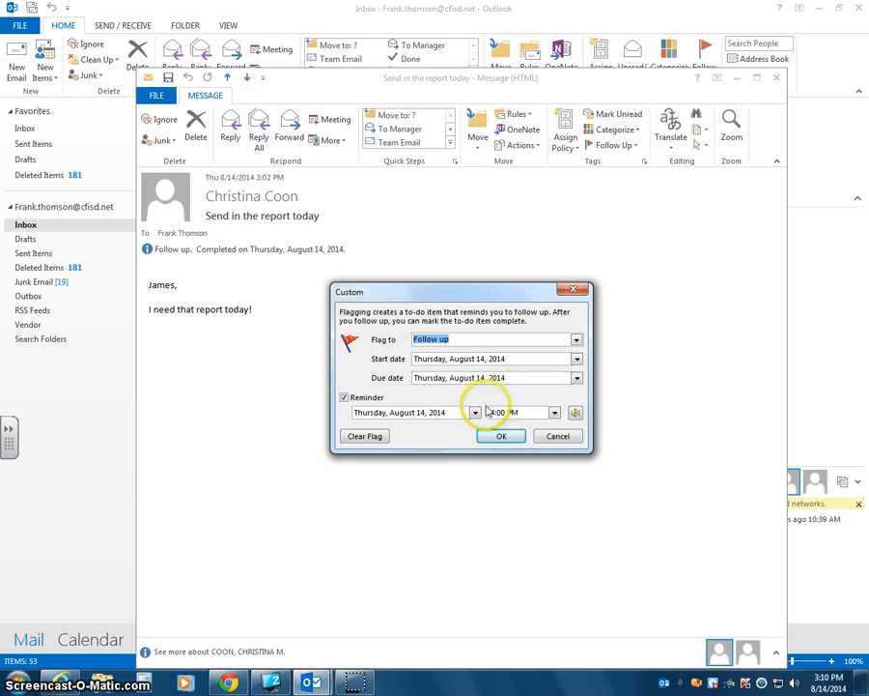
Step: Set the follow-up reminder to Thursday, August 21, 2014 at 8:00 AM
{"action": "left_click", "coordinate": [475, 413]}
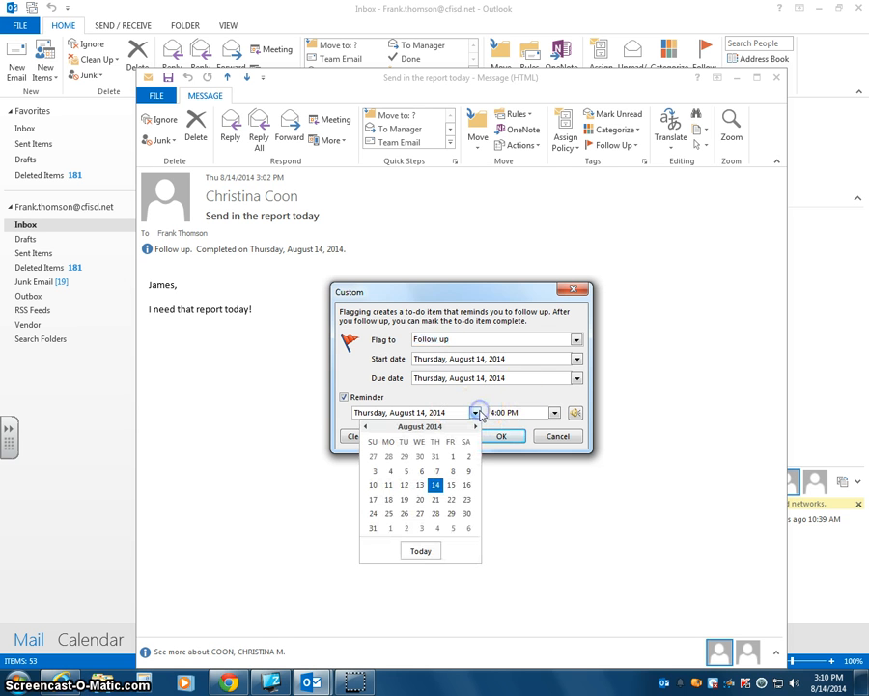
{"action": "left_click", "coordinate": [436, 500]}
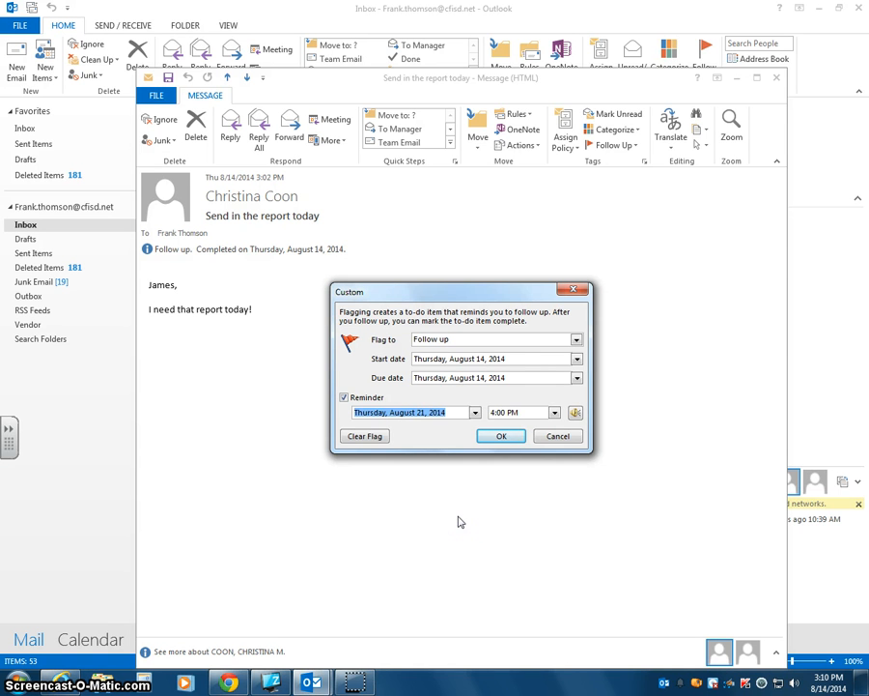
{"action": "left_click", "coordinate": [554, 412]}
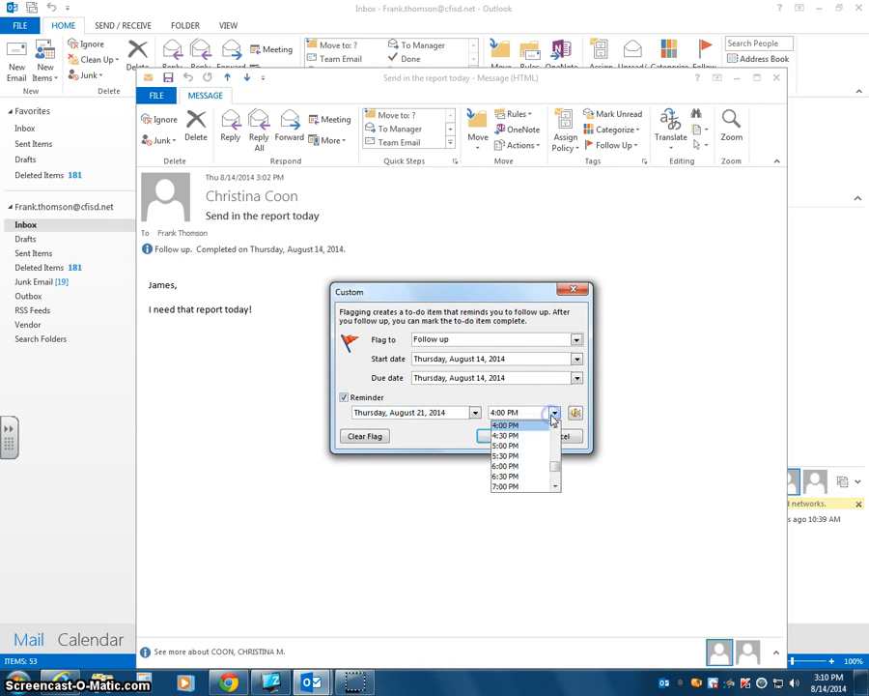
{"action": "mouse_move", "coordinate": [553, 459]}
{"action": "left_mouse_down"}
{"action": "mouse_move", "coordinate": [556, 440]}
{"action": "mouse_move", "coordinate": [555, 450]}
{"action": "left_mouse_up"}
{"action": "left_click", "coordinate": [509, 457]}
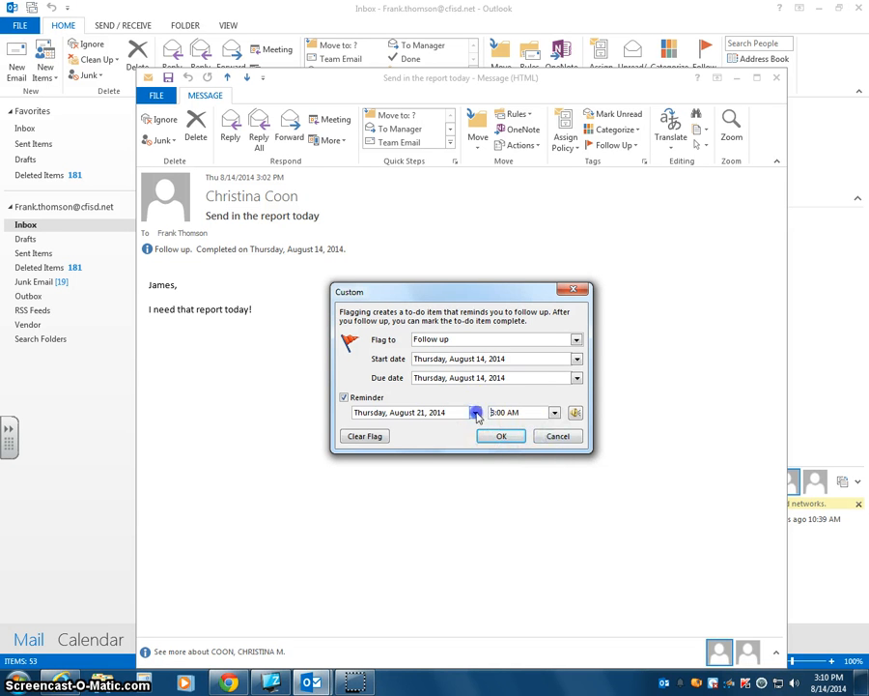
Step: Try a reminder on Wednesday, August 20, 2014 at 4:00 PM, and discard the custom flag settings
{"action": "left_click", "coordinate": [475, 412]}
{"action": "left_click", "coordinate": [419, 498]}
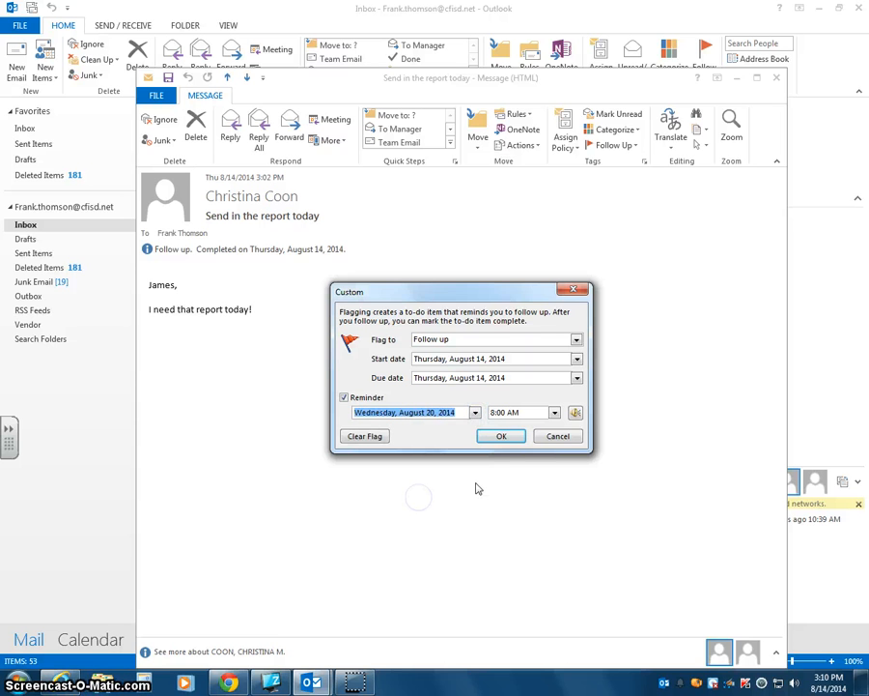
{"action": "left_click", "coordinate": [555, 413]}
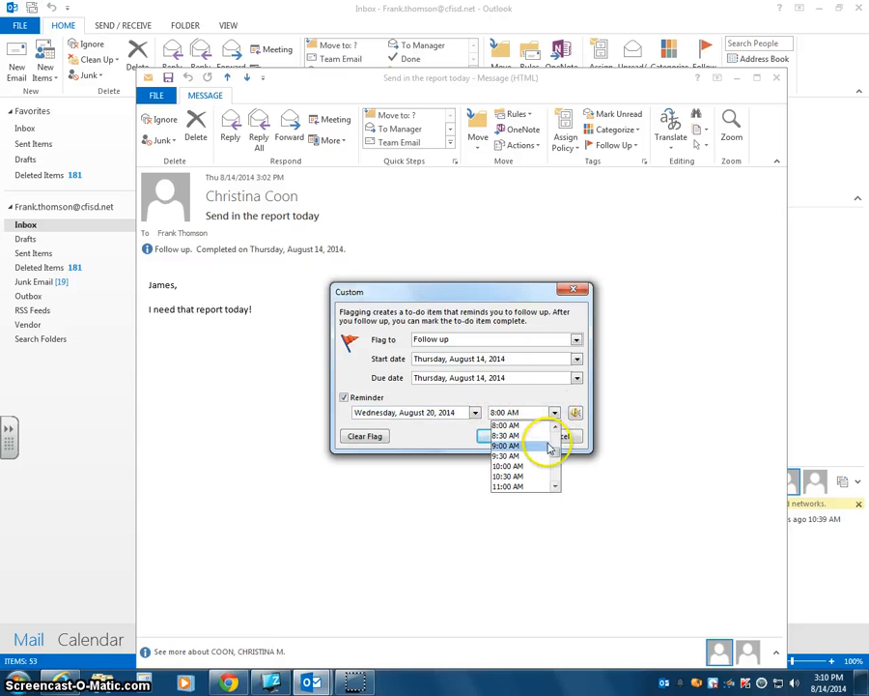
{"action": "left_click", "coordinate": [554, 445]}
{"action": "left_click_drag", "start_coordinate": [554, 446], "coordinate": [553, 458]}
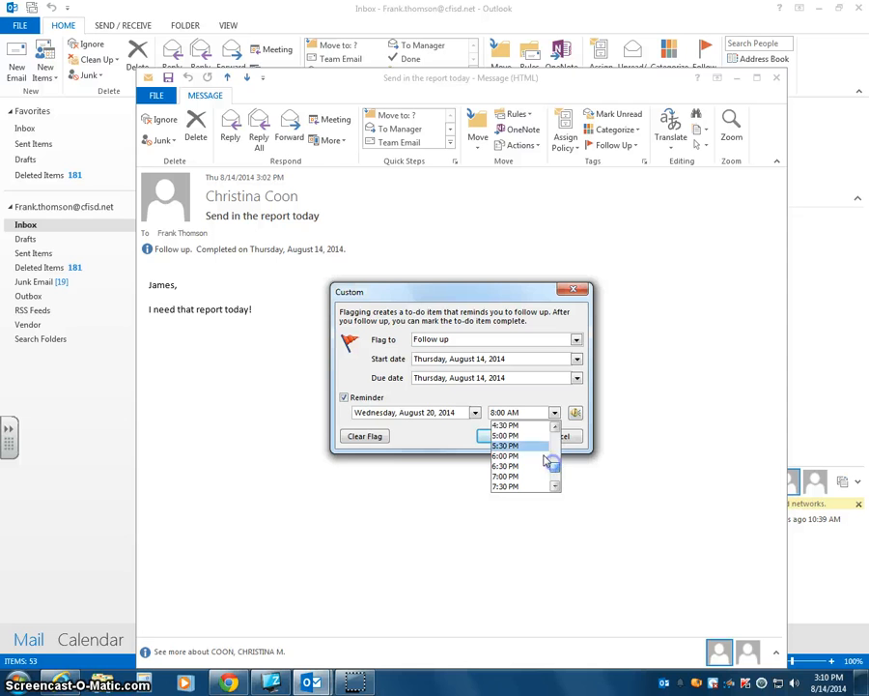
{"action": "left_click", "coordinate": [511, 431]}
{"action": "left_click", "coordinate": [555, 413]}
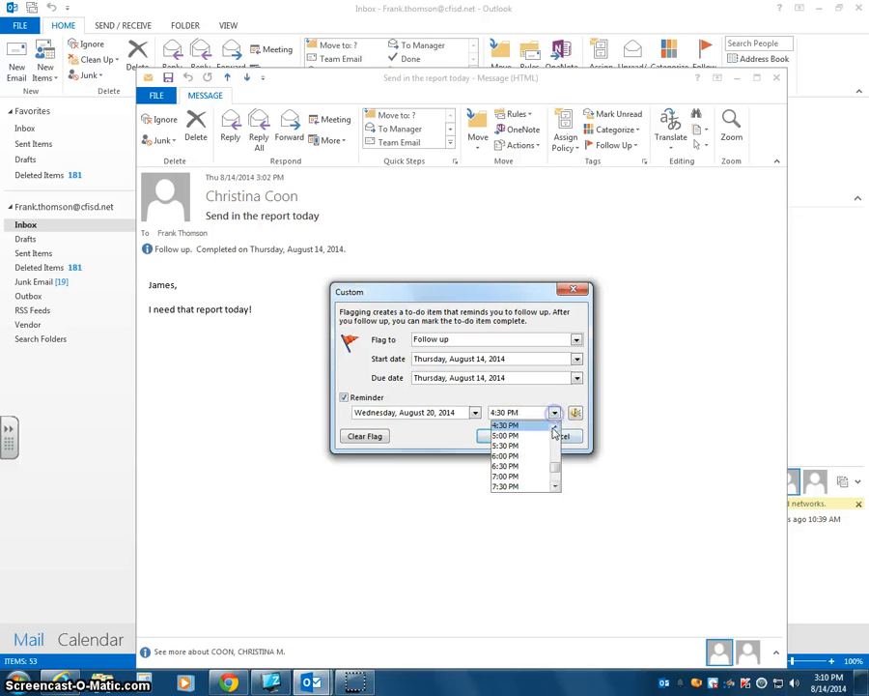
{"action": "double_click", "coordinate": [554, 426]}
{"action": "left_click", "coordinate": [520, 435]}
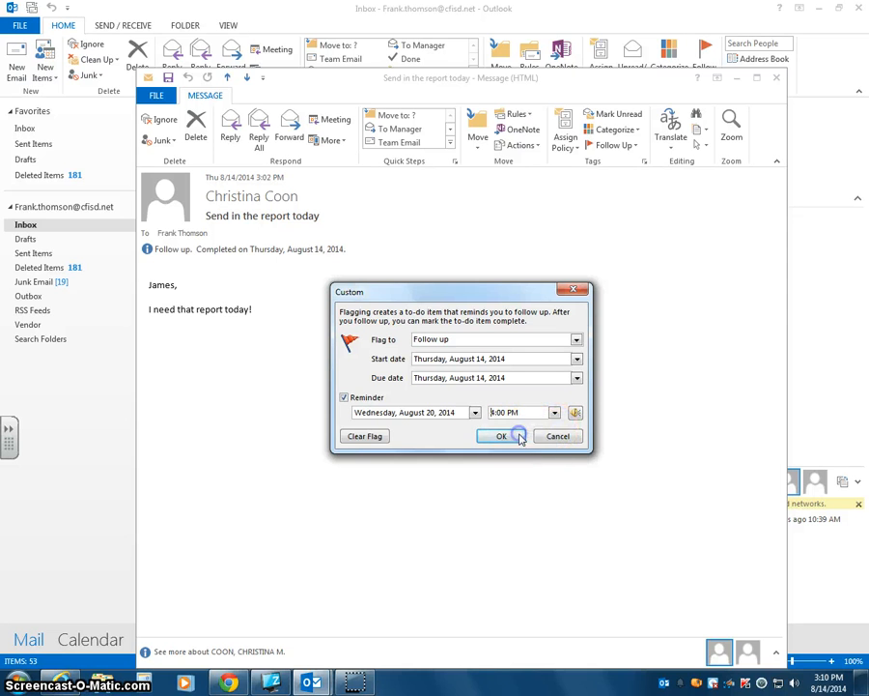
{"action": "left_click", "coordinate": [504, 437]}
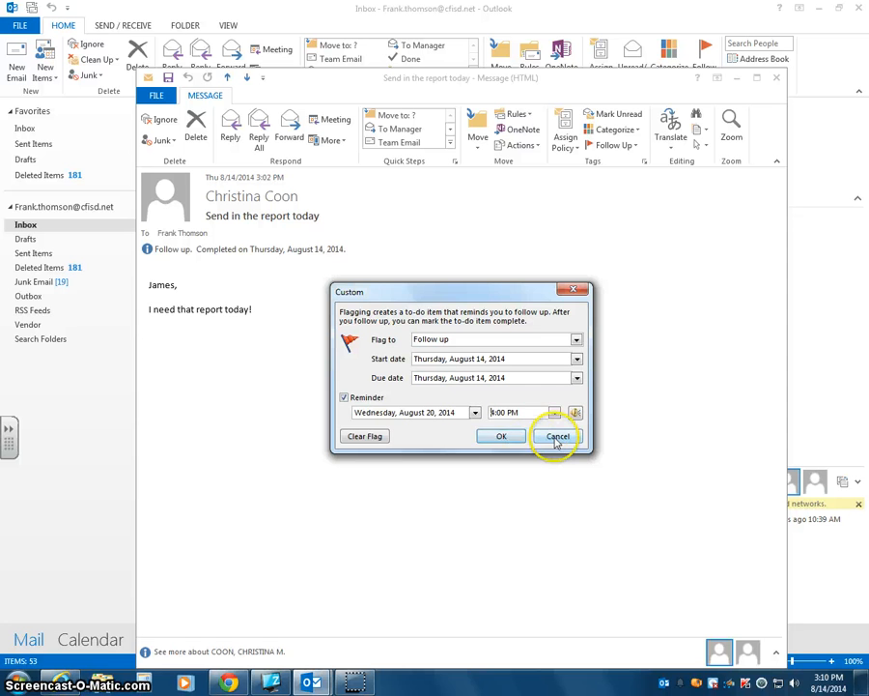
{"action": "left_click", "coordinate": [556, 436]}
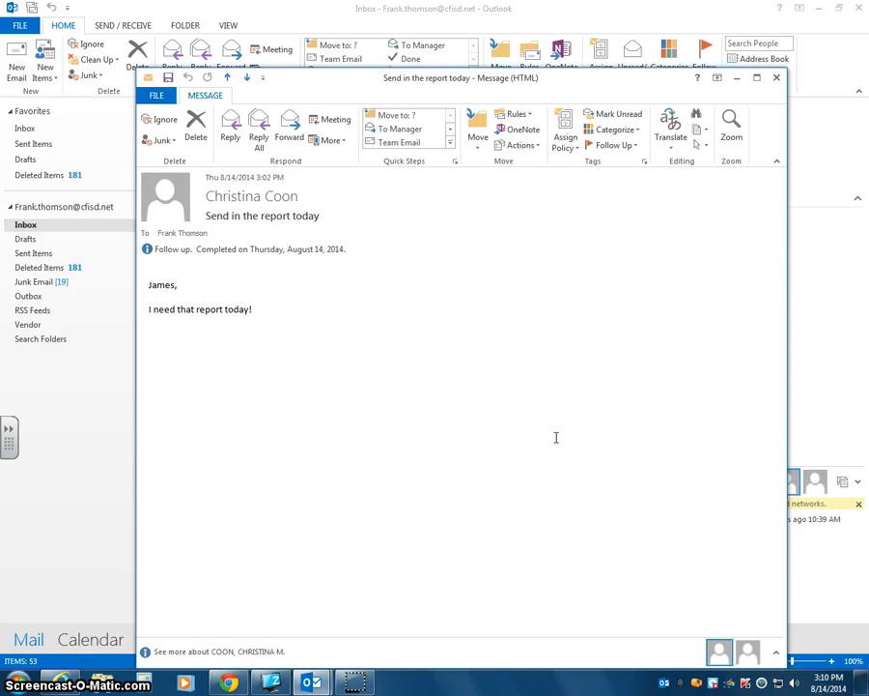